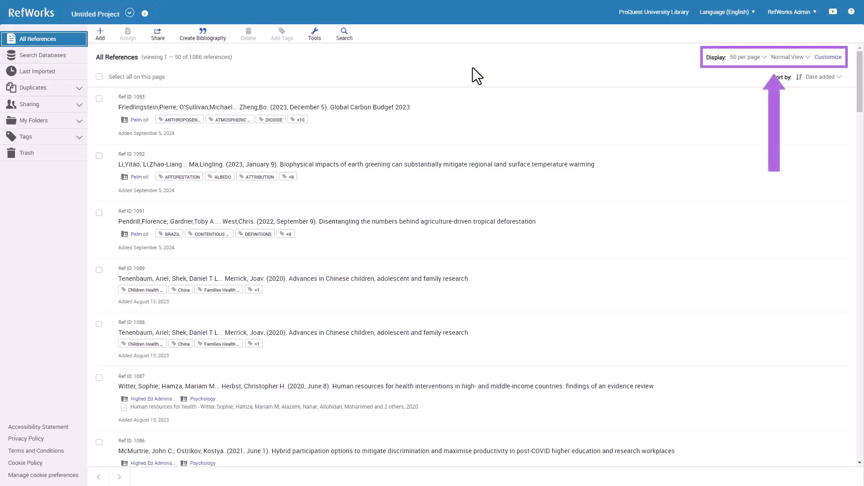
Keep 50 references per page and Normal View, then show the Normal, Table, Full and Citation view choices
{"action": "left_click", "coordinate": [765, 58]}
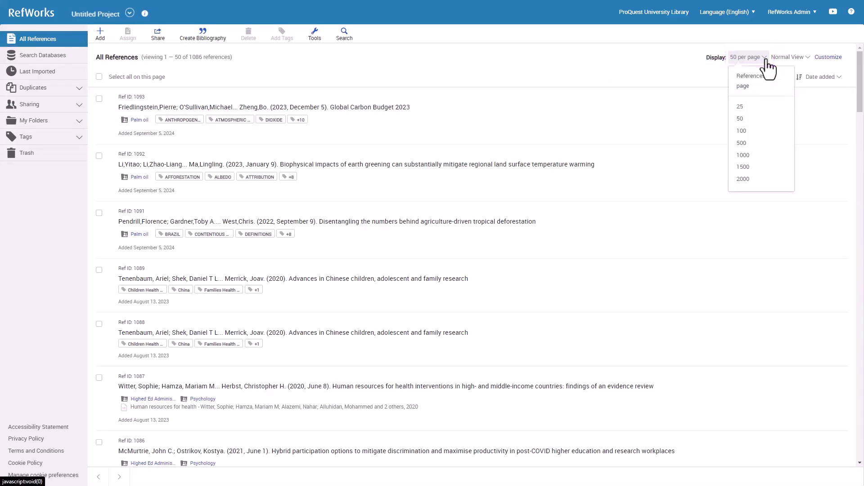
{"action": "left_click", "coordinate": [765, 58]}
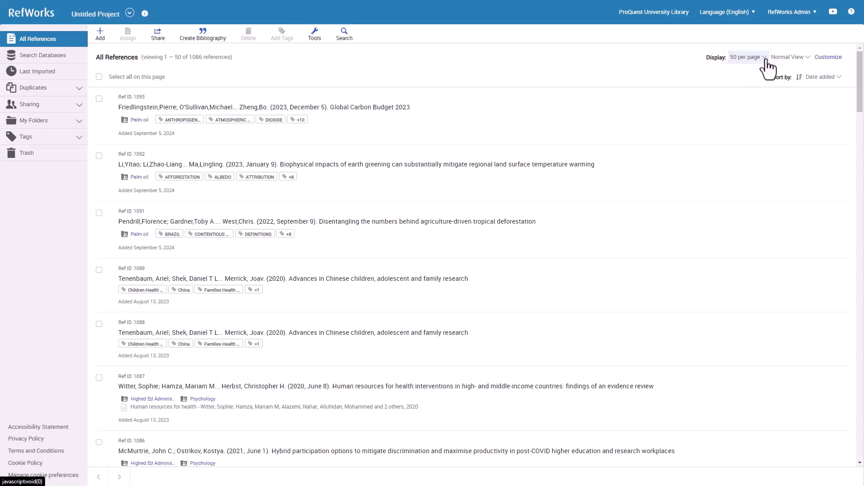
{"action": "left_click", "coordinate": [807, 59]}
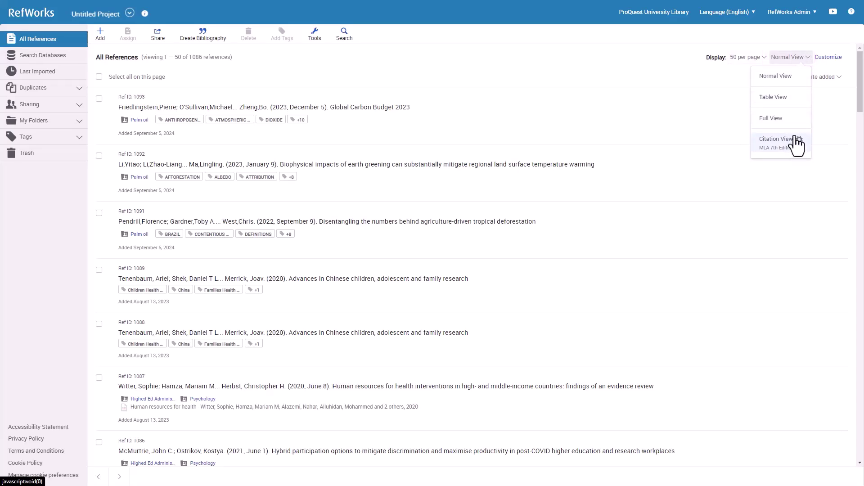
{"action": "left_click", "coordinate": [796, 78]}
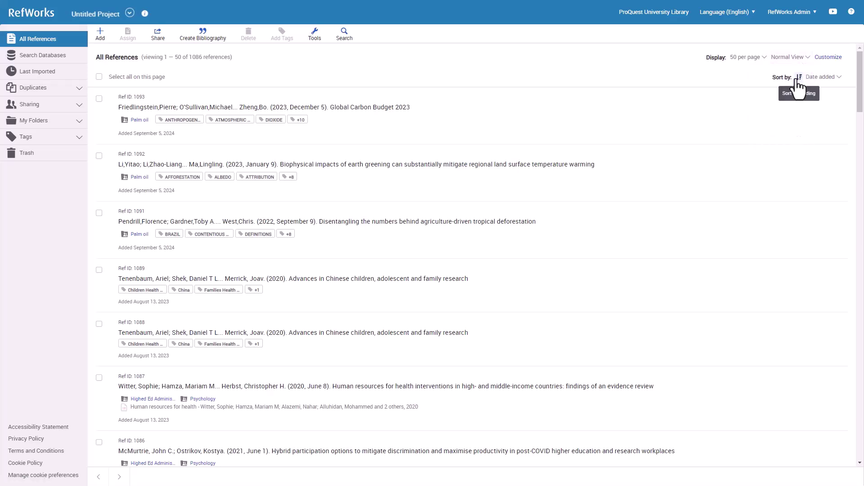
{"action": "left_click", "coordinate": [807, 59]}
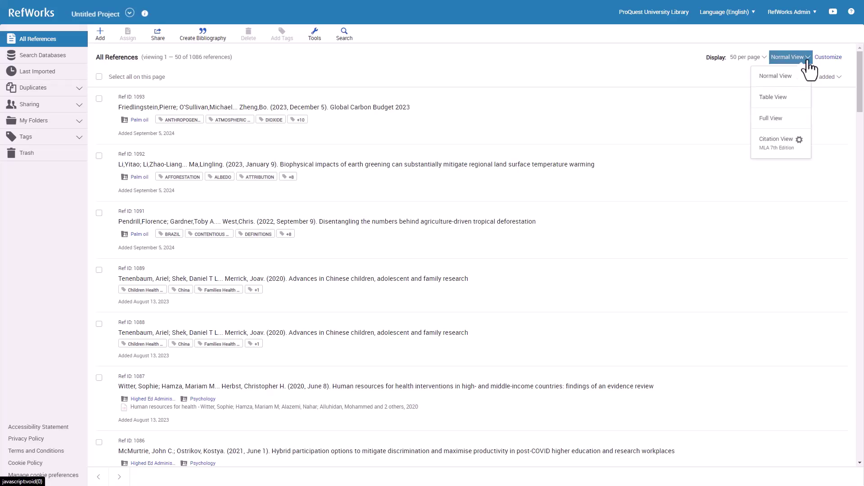
Preview the references in Table, Full and MLA Citation views, scrolling through the citation list
{"action": "left_click", "coordinate": [791, 98]}
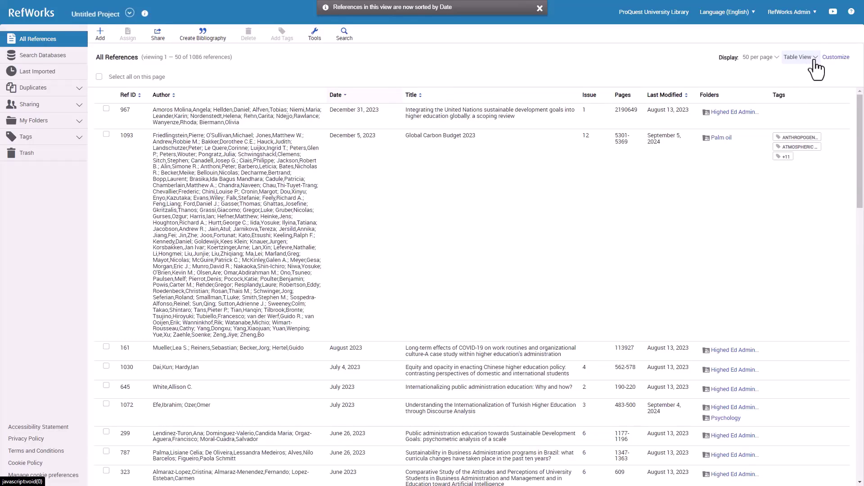
{"action": "left_click", "coordinate": [814, 60]}
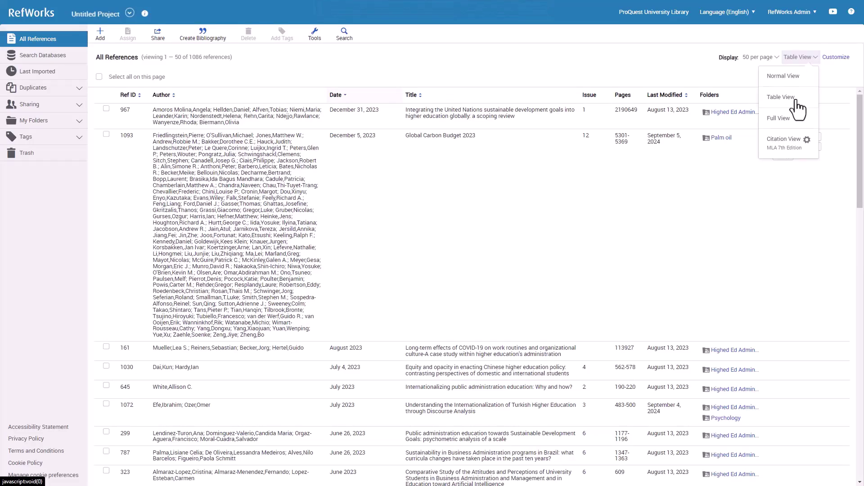
{"action": "left_click", "coordinate": [779, 118]}
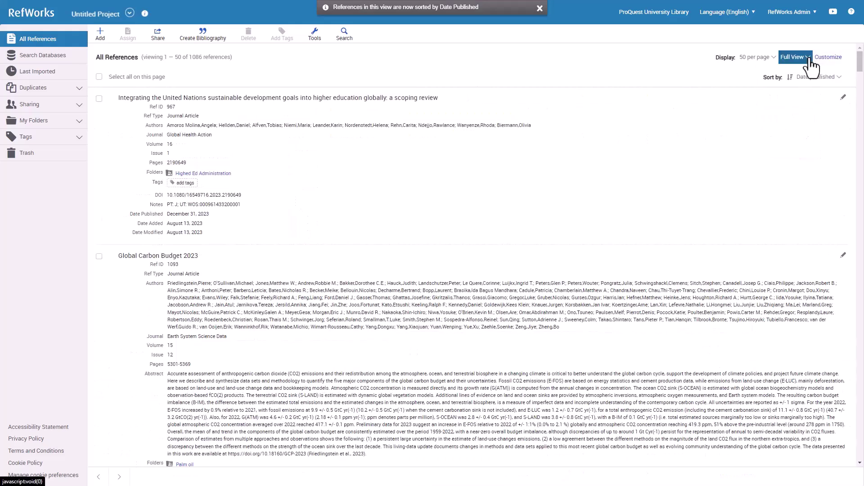
{"action": "left_click", "coordinate": [795, 58]}
{"action": "left_click", "coordinate": [776, 140]}
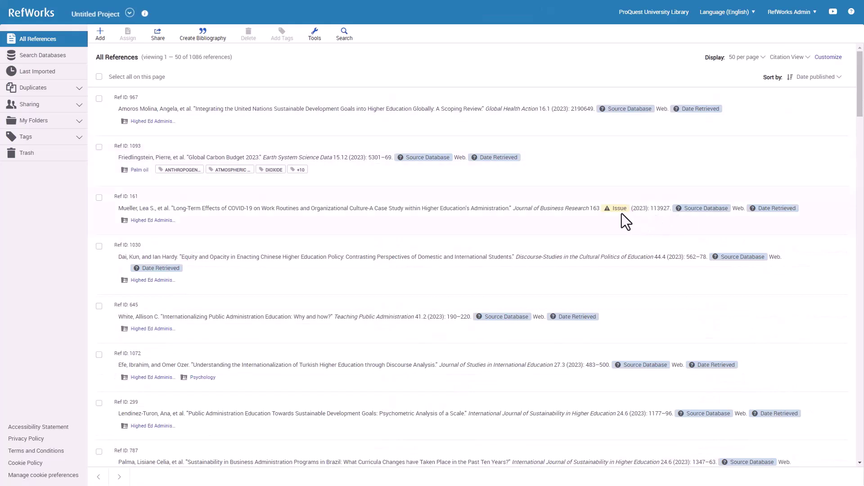
{"action": "scroll", "coordinate": [621, 213], "scroll_direction": "down", "scroll_amount": 1}
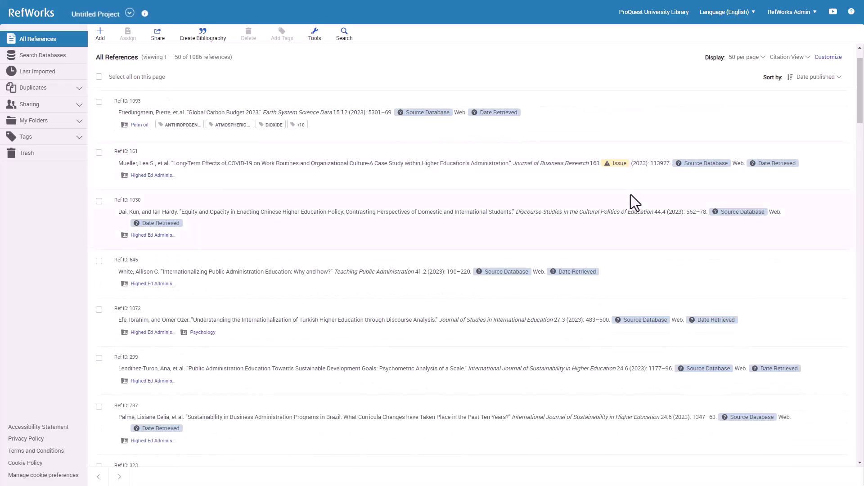
{"action": "scroll", "coordinate": [630, 196], "scroll_direction": "down", "scroll_amount": 12}
{"action": "scroll", "coordinate": [627, 199], "scroll_direction": "down", "scroll_amount": 2}
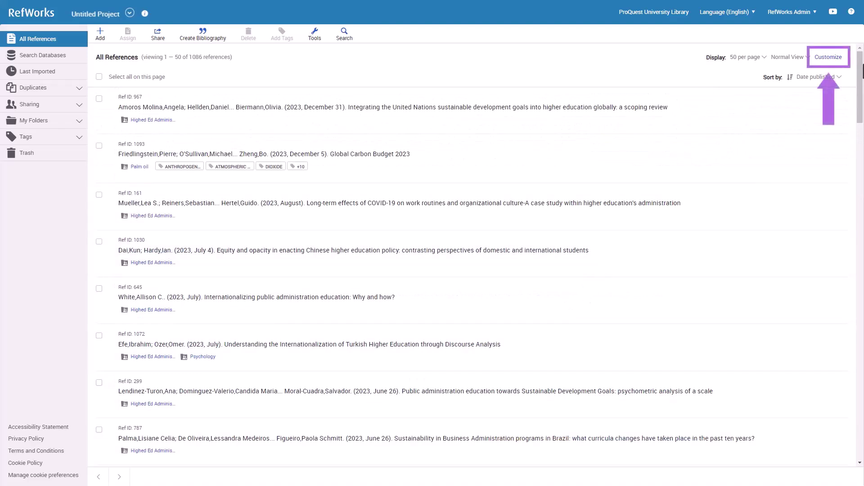
{"action": "left_click", "coordinate": [828, 58]}
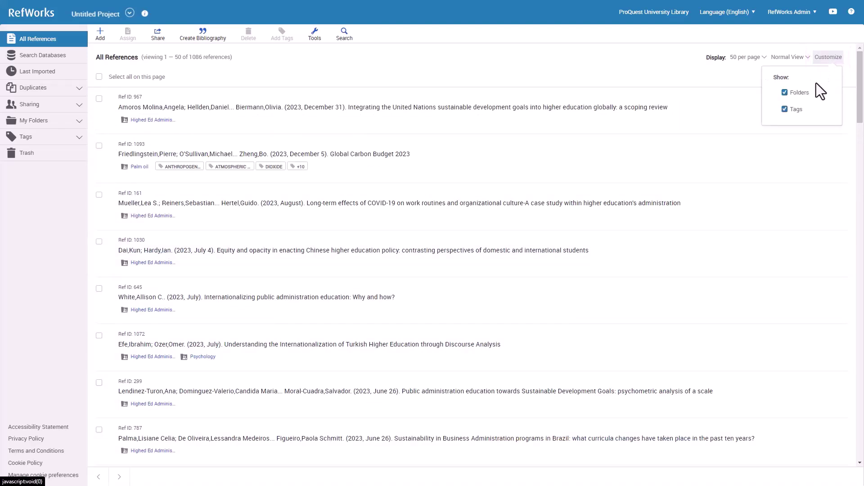
{"action": "left_click", "coordinate": [839, 62]}
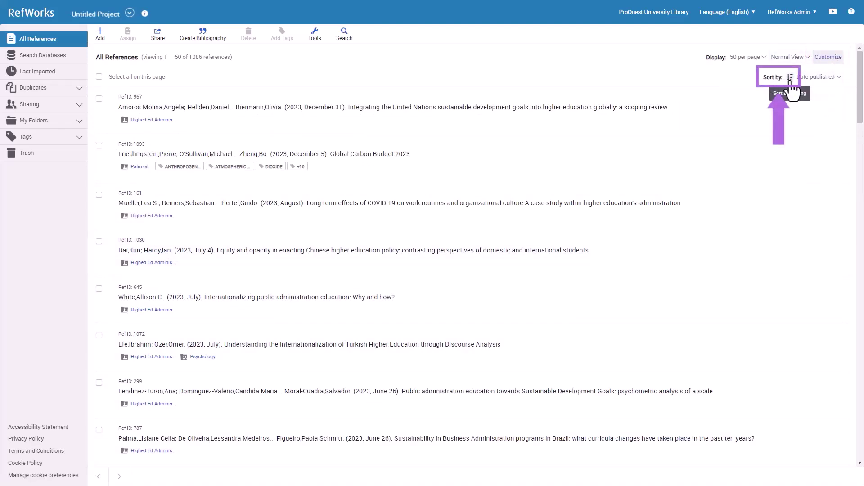
{"action": "left_click", "coordinate": [790, 80]}
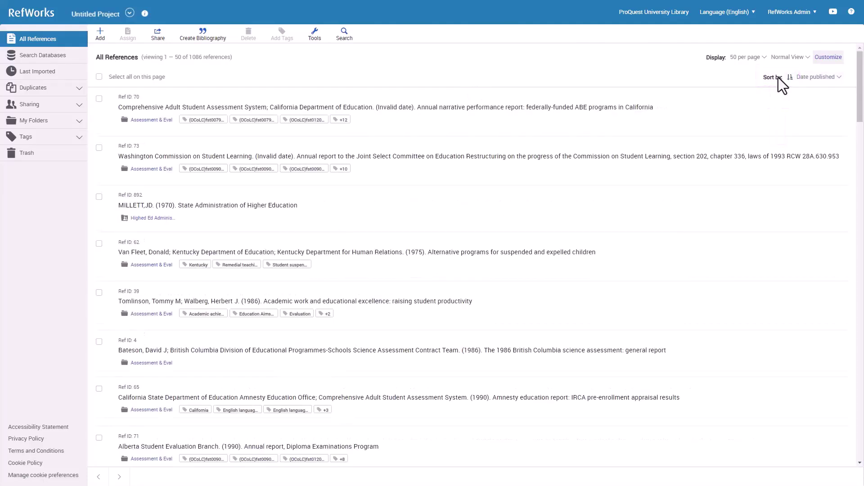
{"action": "left_click", "coordinate": [789, 77]}
{"action": "left_click", "coordinate": [836, 78]}
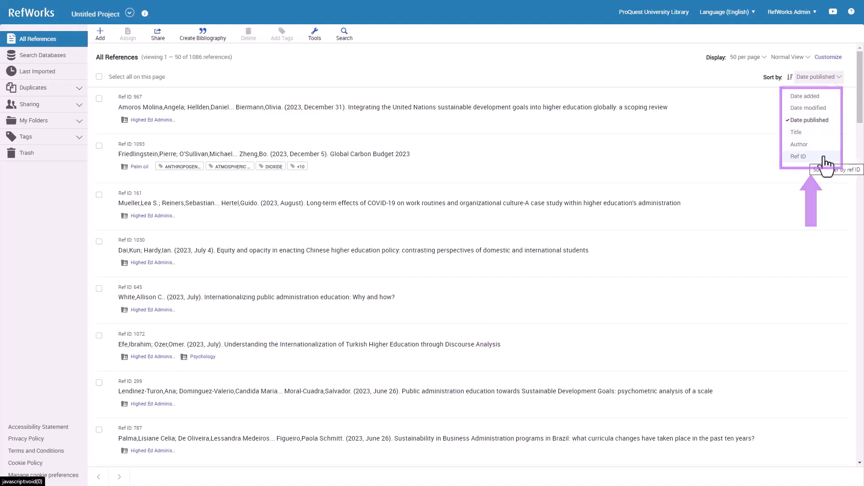
{"action": "left_click", "coordinate": [833, 121]}
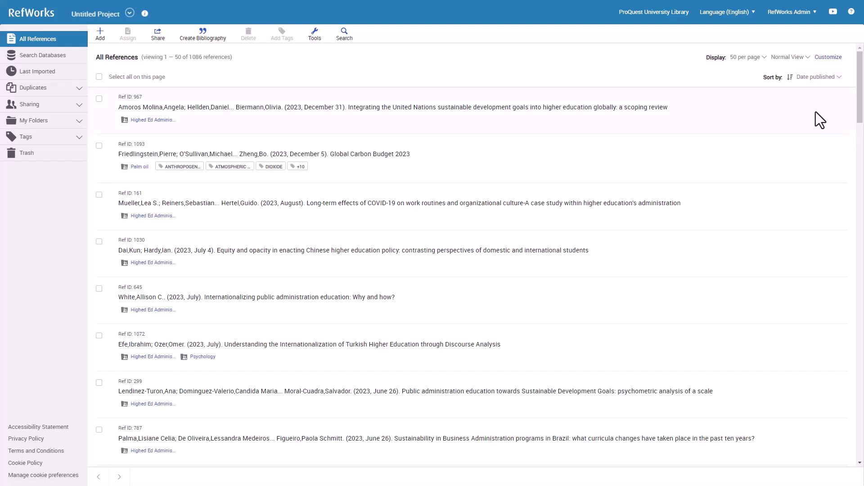
Open reference 967's details, then switch to reference 161, the COVID-19 work routines article
{"action": "left_click", "coordinate": [552, 126]}
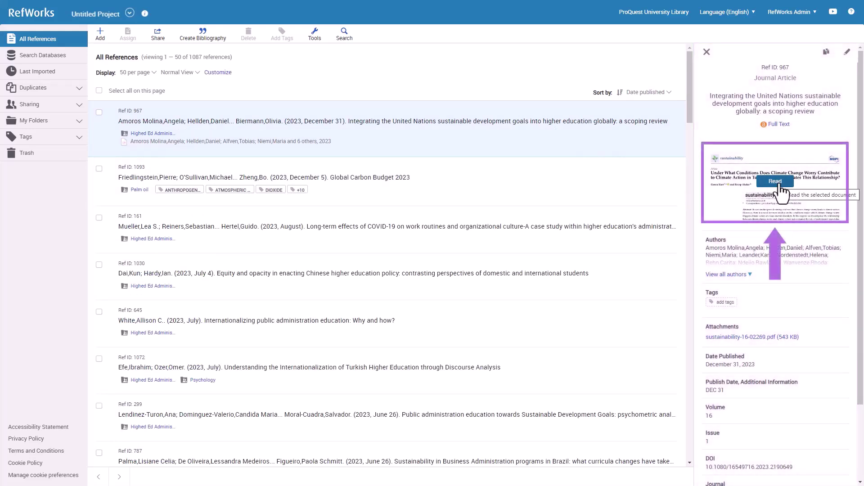
{"action": "left_click", "coordinate": [620, 241]}
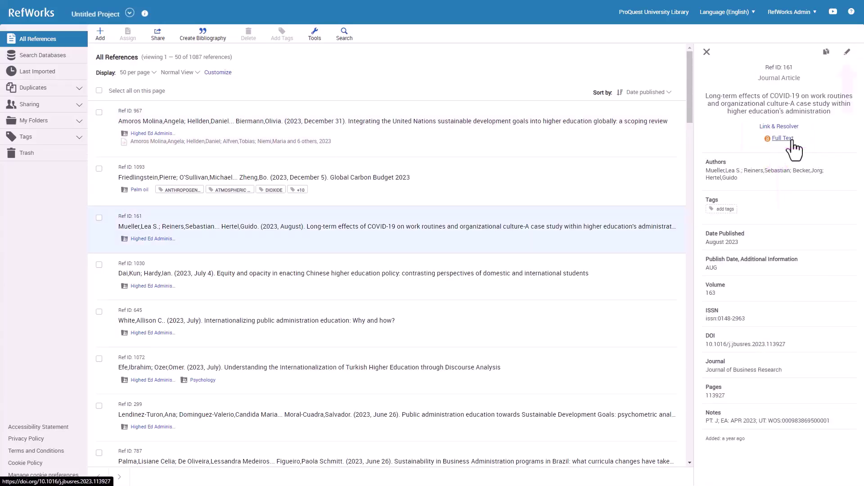
Open reference 161 for editing, cancel without adding a tag, and close its details panel
{"action": "left_click", "coordinate": [847, 53]}
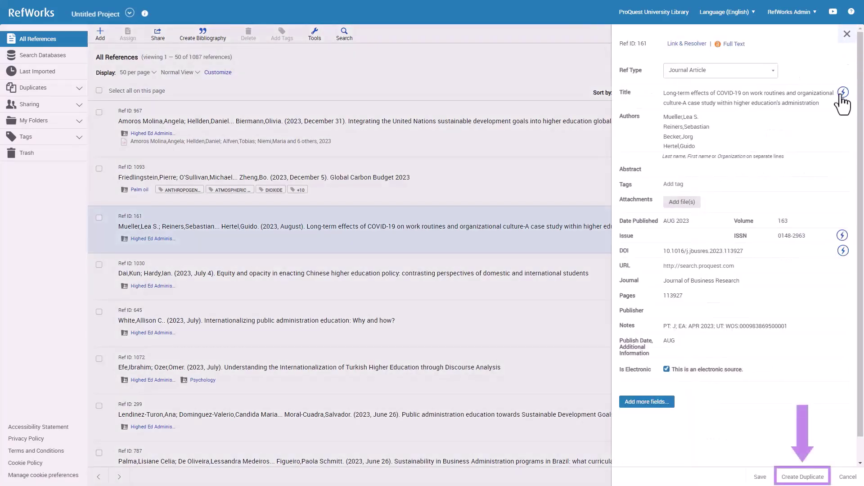
{"action": "left_click", "coordinate": [720, 185]}
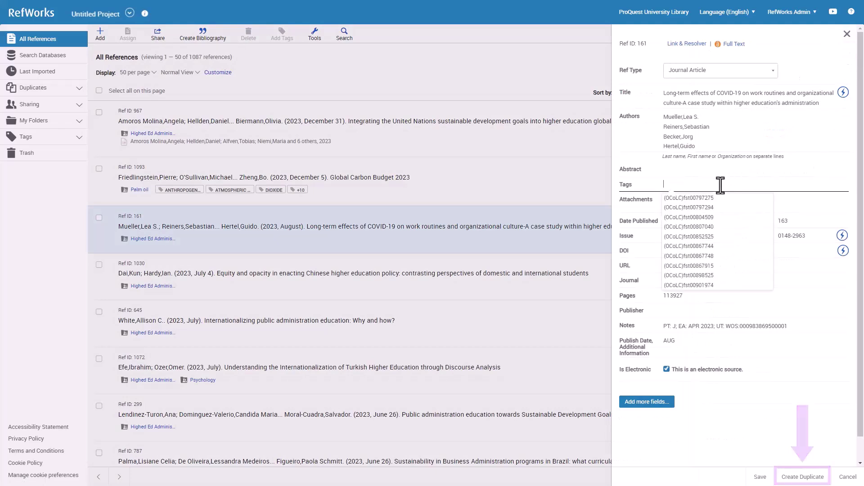
{"action": "left_click", "coordinate": [800, 406]}
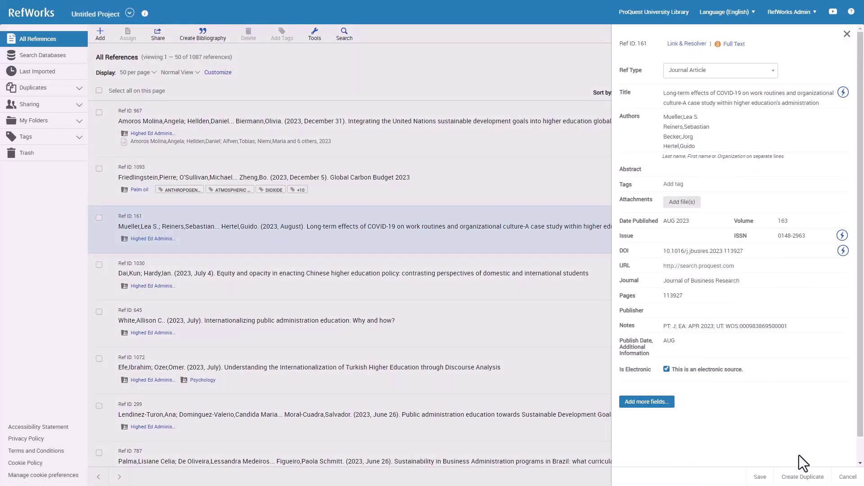
{"action": "left_click", "coordinate": [838, 478]}
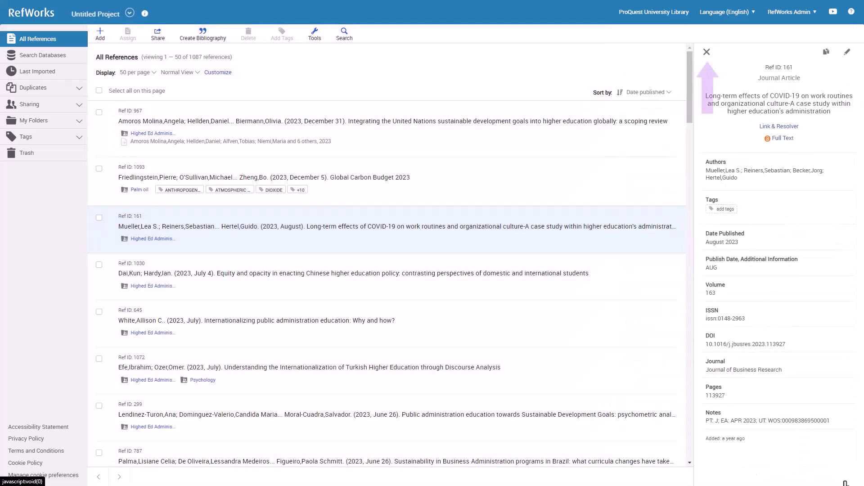
{"action": "left_click", "coordinate": [707, 52]}
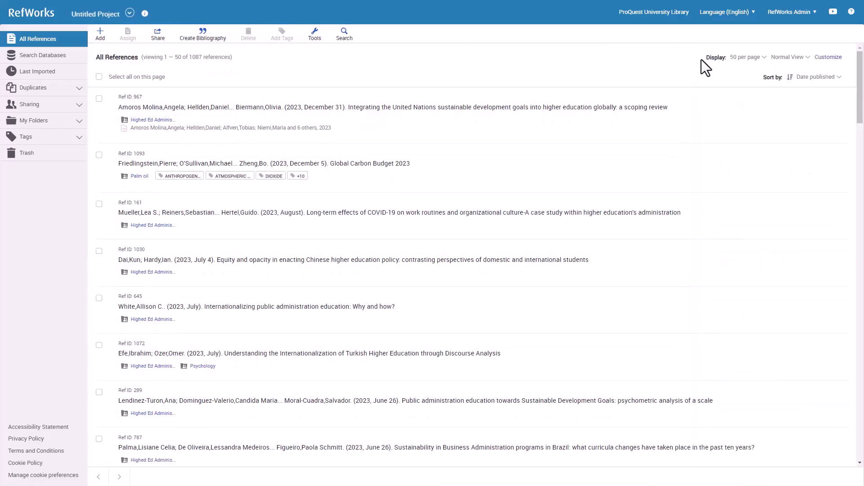
Move the Global Carbon Budget 2023 reference from Last Imported to the trash, then view Trash
{"action": "left_click", "coordinate": [67, 75]}
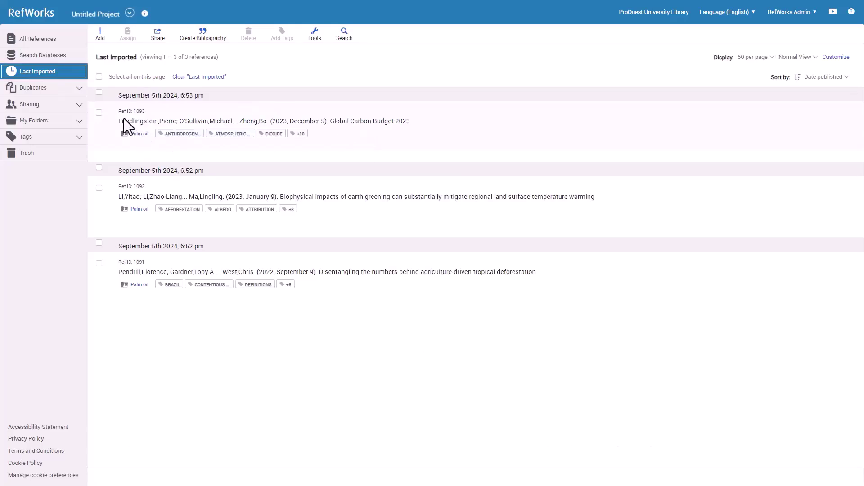
{"action": "left_click", "coordinate": [99, 113]}
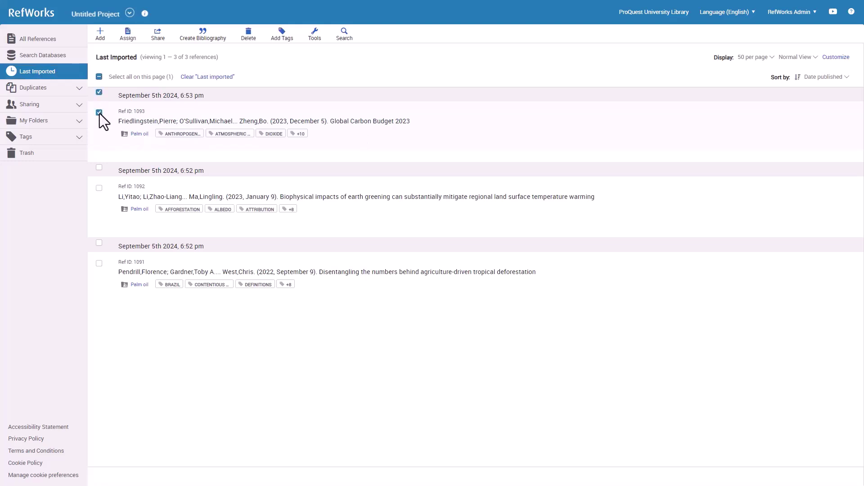
{"action": "left_click", "coordinate": [252, 36]}
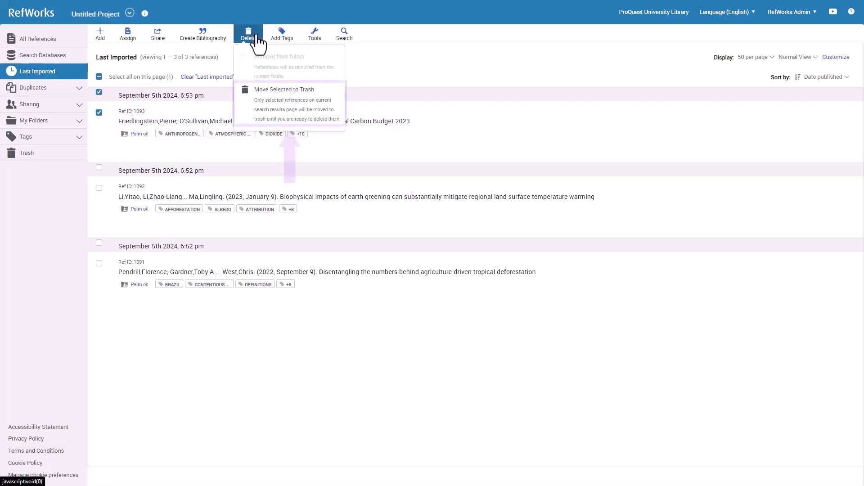
{"action": "left_click", "coordinate": [273, 102]}
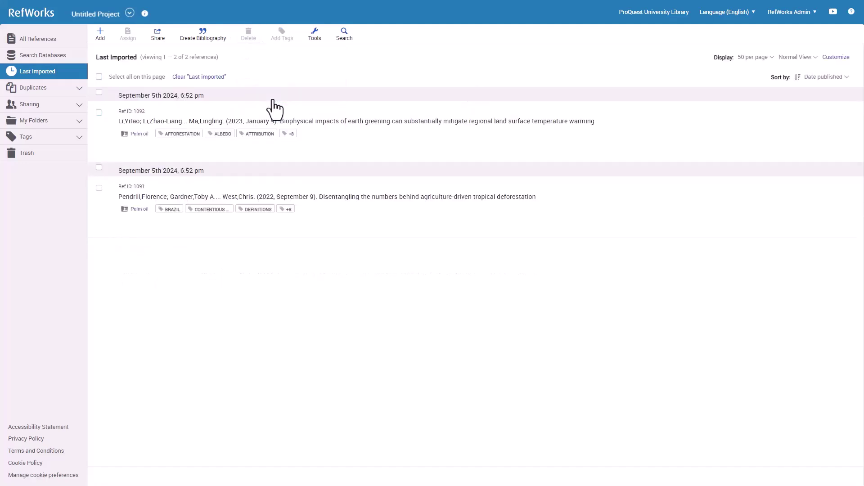
{"action": "left_click", "coordinate": [62, 167]}
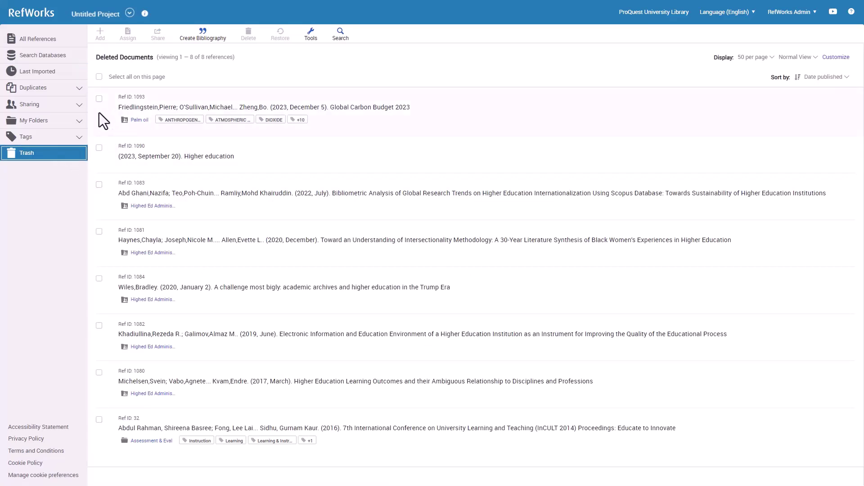
Restore Global Carbon Budget 2023 and the Higher education reference (Ref ID 1090) from the trash
{"action": "left_click", "coordinate": [99, 147]}
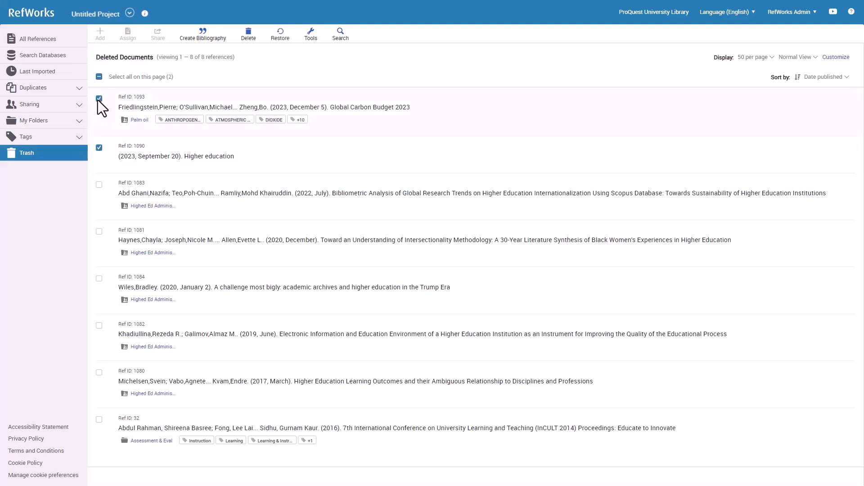
{"action": "left_click", "coordinate": [279, 38]}
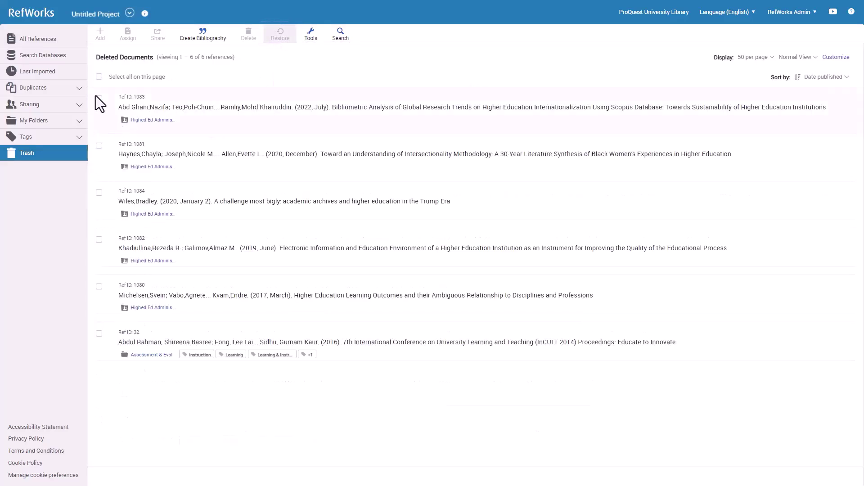
Start permanently deleting trashed Ref ID 1083, cancel it, and return to All References
{"action": "left_click", "coordinate": [99, 98]}
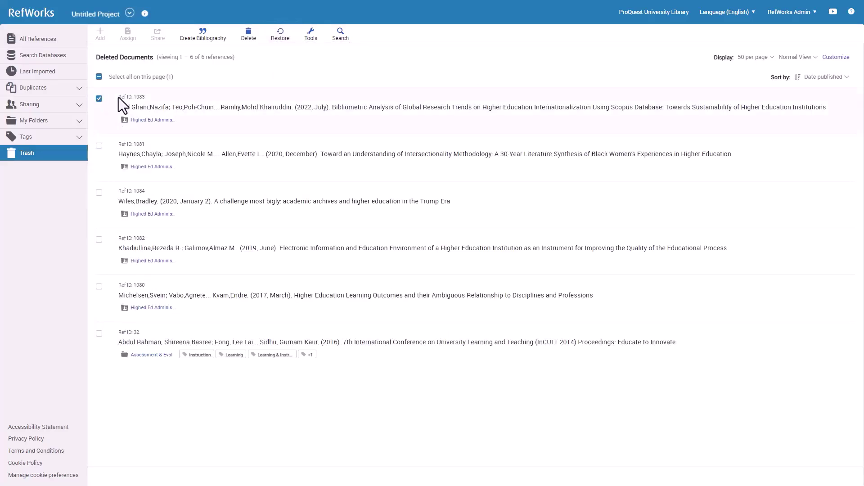
{"action": "left_click", "coordinate": [256, 39]}
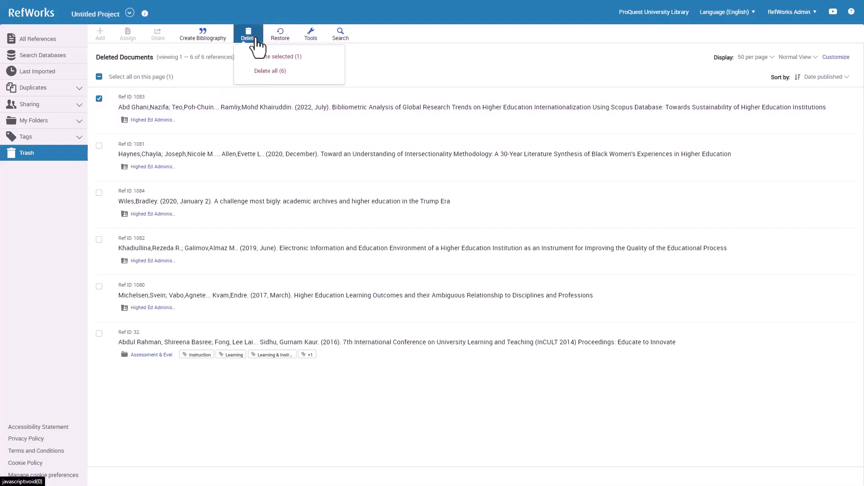
{"action": "left_click", "coordinate": [315, 58]}
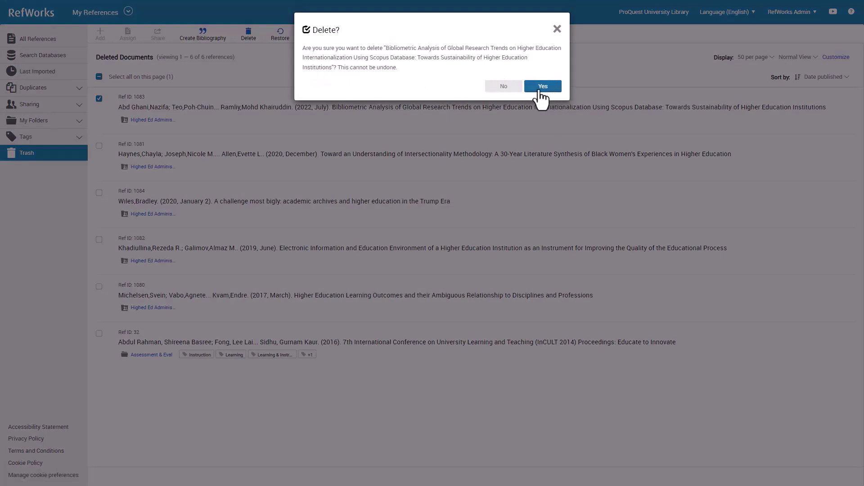
{"action": "left_click", "coordinate": [557, 30]}
{"action": "left_click", "coordinate": [99, 98]}
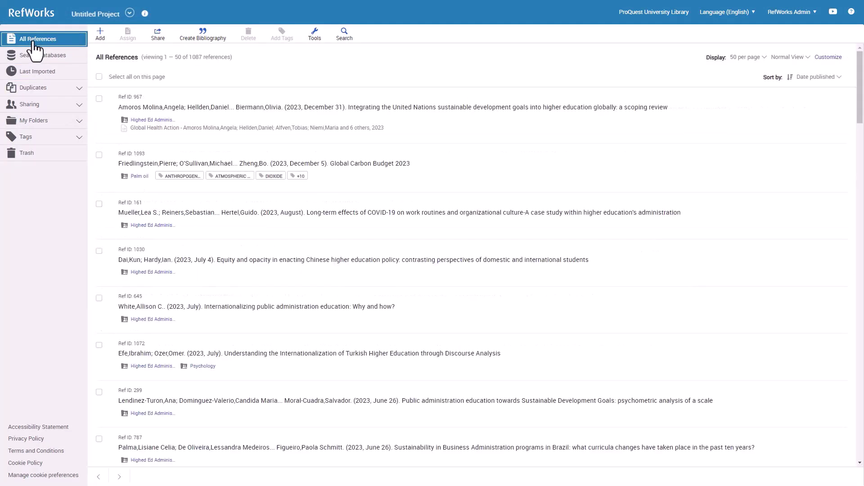
Create an MLA 7th Edition bibliography from the Amoros Molina, Global Carbon Budget 2023 and COVID-19 references
{"action": "left_click", "coordinate": [99, 98]}
{"action": "left_click", "coordinate": [99, 155]}
{"action": "left_click", "coordinate": [99, 204]}
{"action": "left_click", "coordinate": [205, 38]}
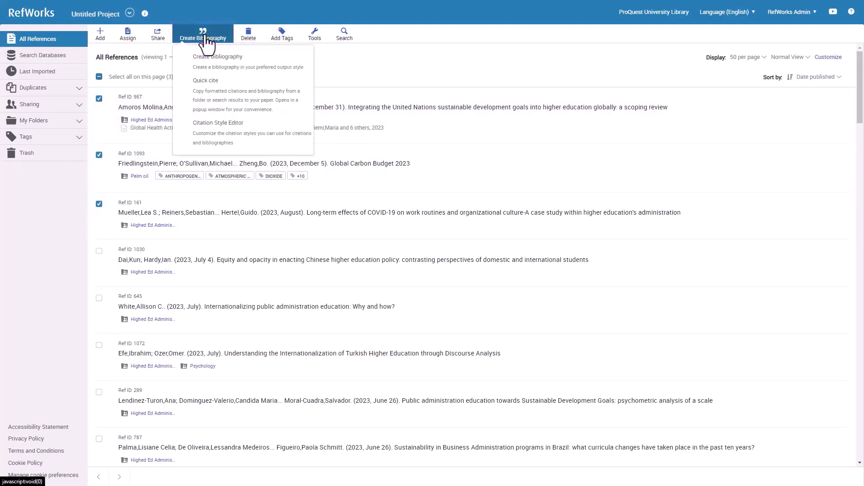
{"action": "left_click", "coordinate": [256, 67]}
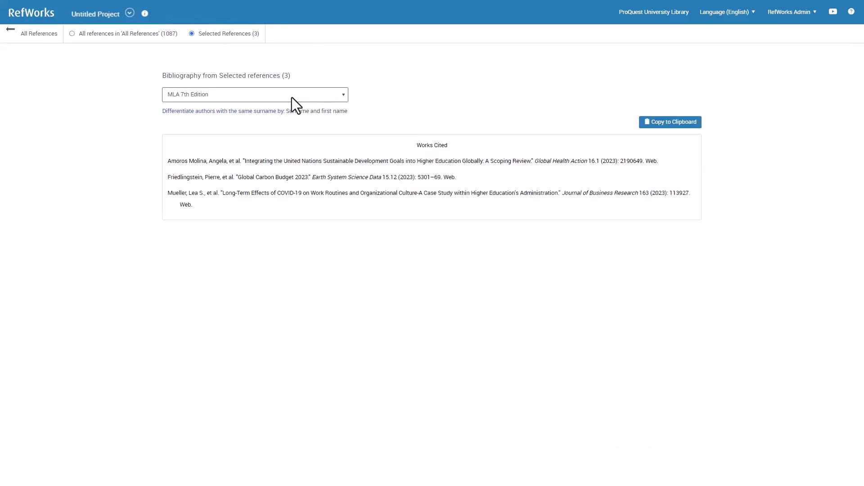
Copy the Works Cited list and paste it into the blank Word document
{"action": "left_click", "coordinate": [693, 127]}
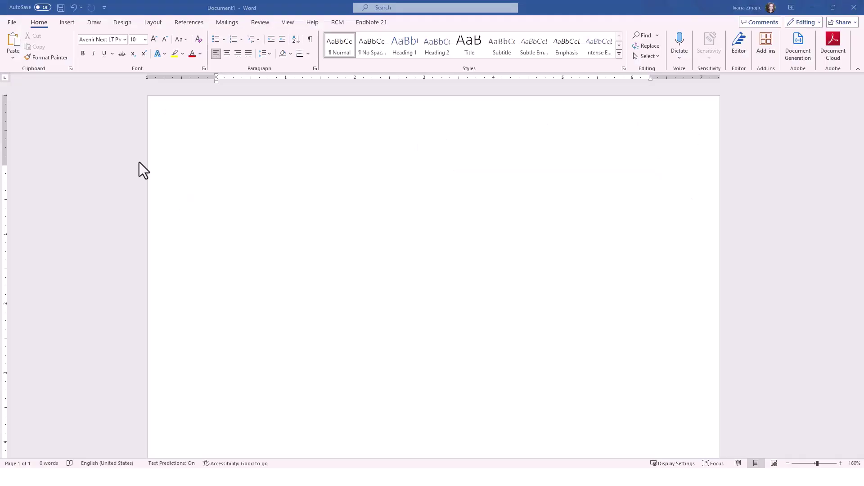
{"action": "left_click", "coordinate": [141, 170]}
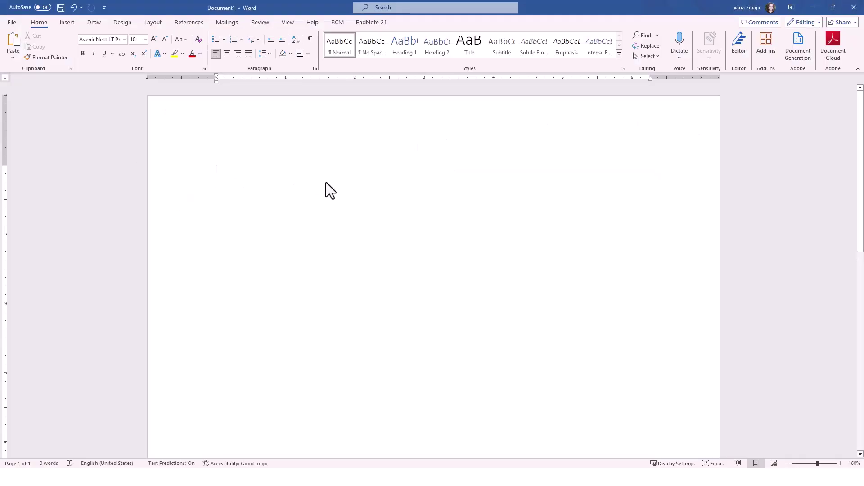
{"action": "key", "text": "ctrl+v"}
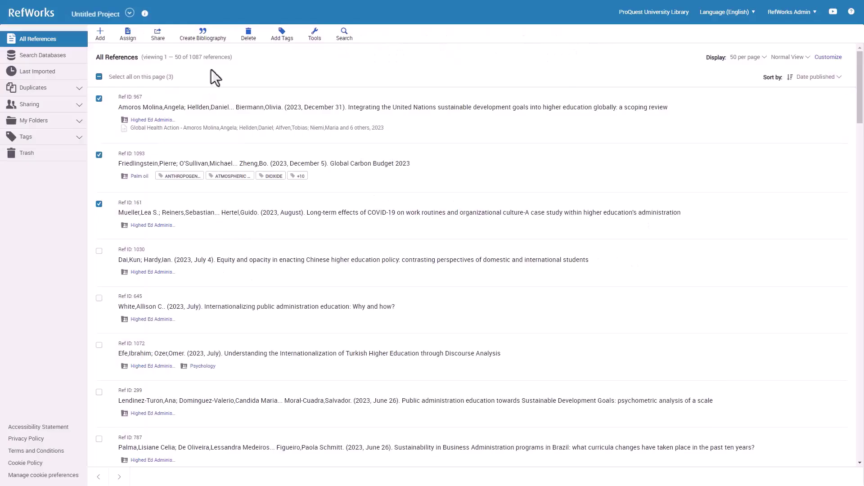
Start Quick cite and add the first five references, from Amoros Molina to public administration education
{"action": "left_click", "coordinate": [220, 37]}
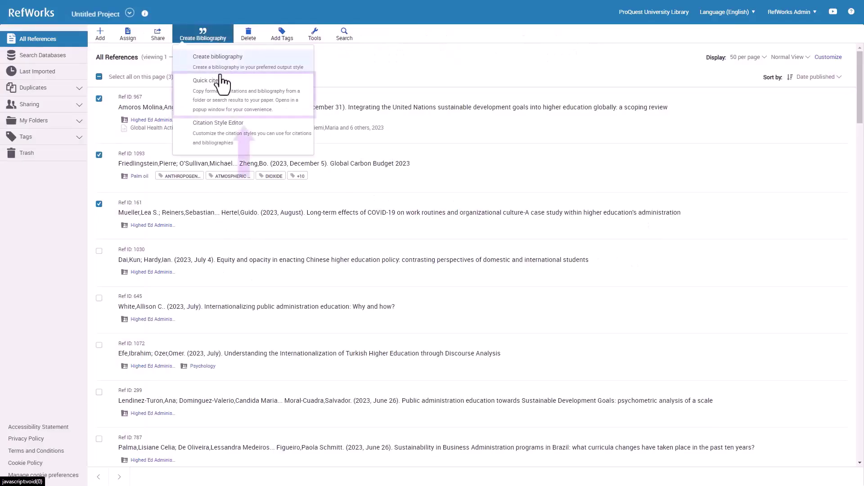
{"action": "left_click", "coordinate": [222, 100]}
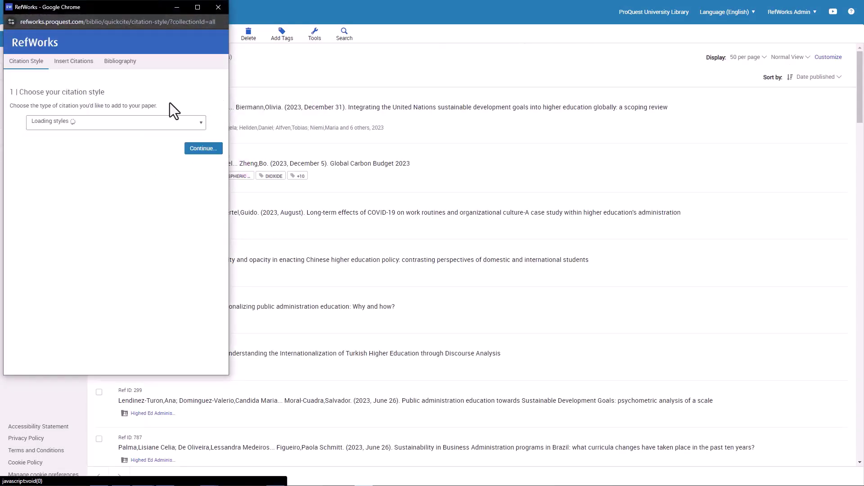
{"action": "left_click", "coordinate": [204, 153]}
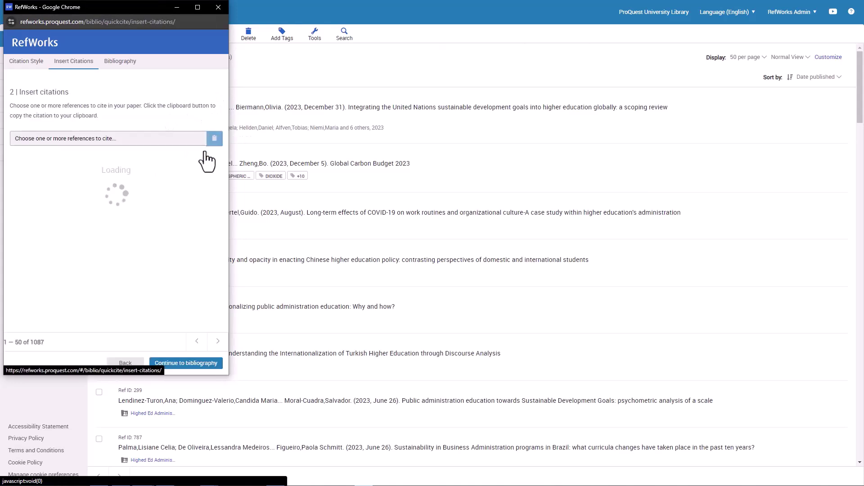
{"action": "left_click", "coordinate": [15, 163]}
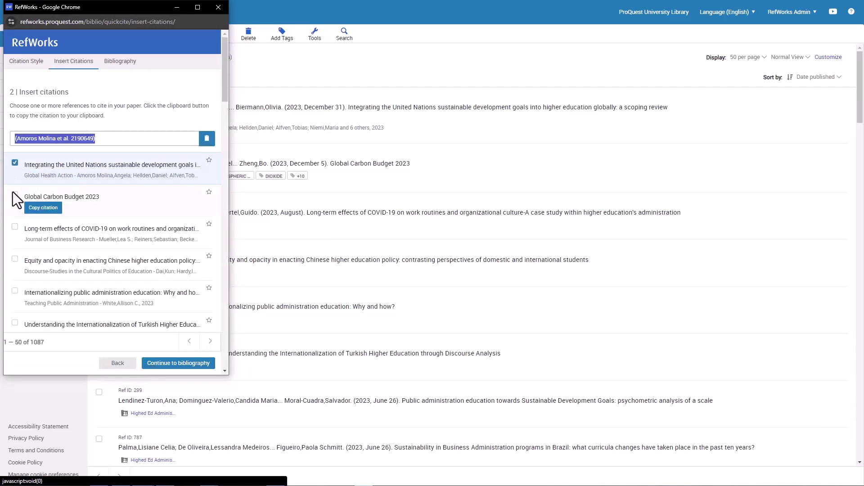
{"action": "left_click", "coordinate": [15, 194]}
{"action": "left_click", "coordinate": [15, 226]}
{"action": "left_click", "coordinate": [15, 259]}
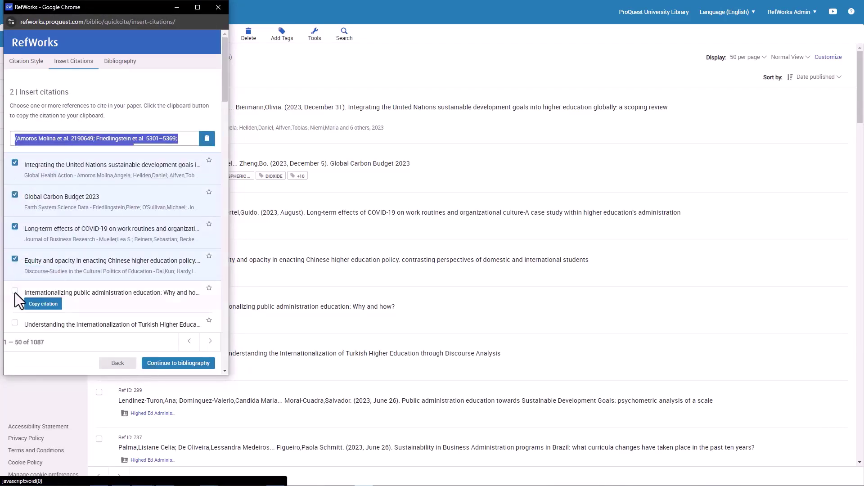
{"action": "left_click", "coordinate": [14, 291]}
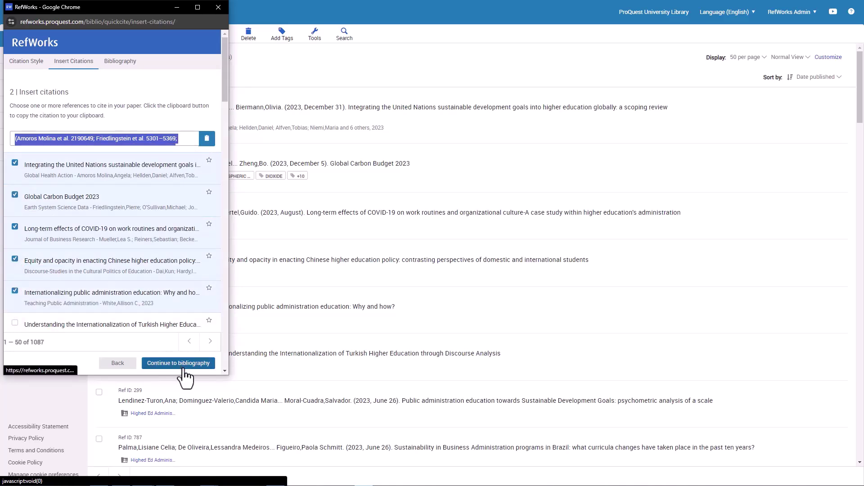
Copy the combined in-text citation and continue to the Quick cite bibliography step
{"action": "left_click", "coordinate": [210, 140]}
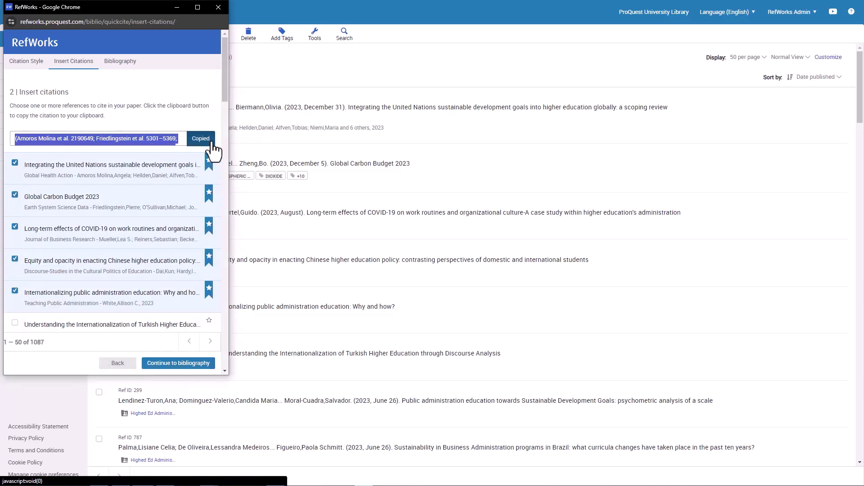
{"action": "left_click", "coordinate": [202, 366]}
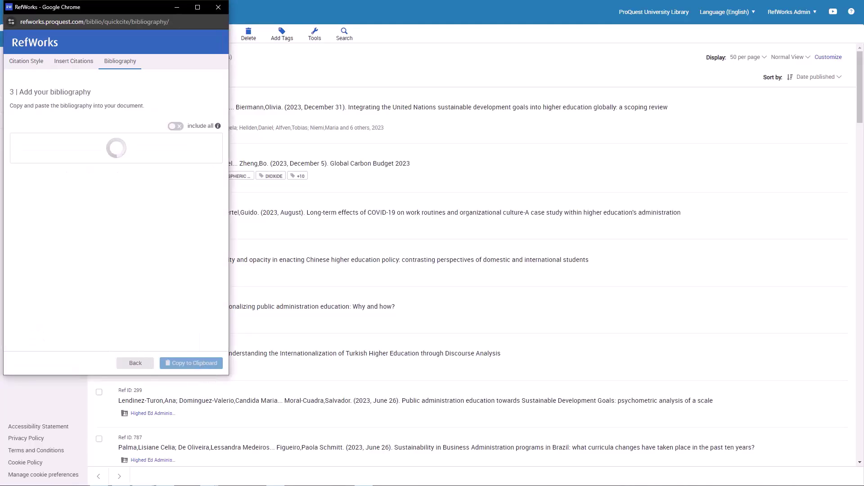
{"action": "scroll", "coordinate": [163, 203], "scroll_direction": "down", "scroll_amount": 5}
Copy the Quick cite Works Cited list and paste it into the empty Word document
{"action": "left_click", "coordinate": [184, 363]}
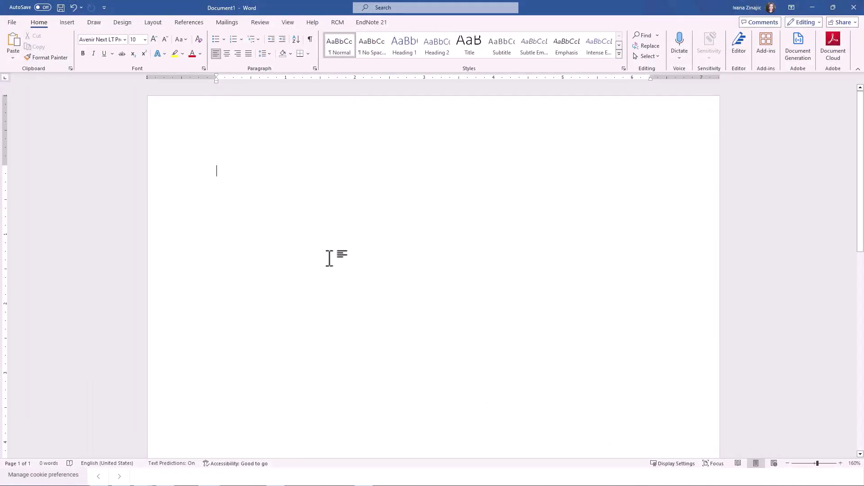
{"action": "key", "text": "ctrl+v"}
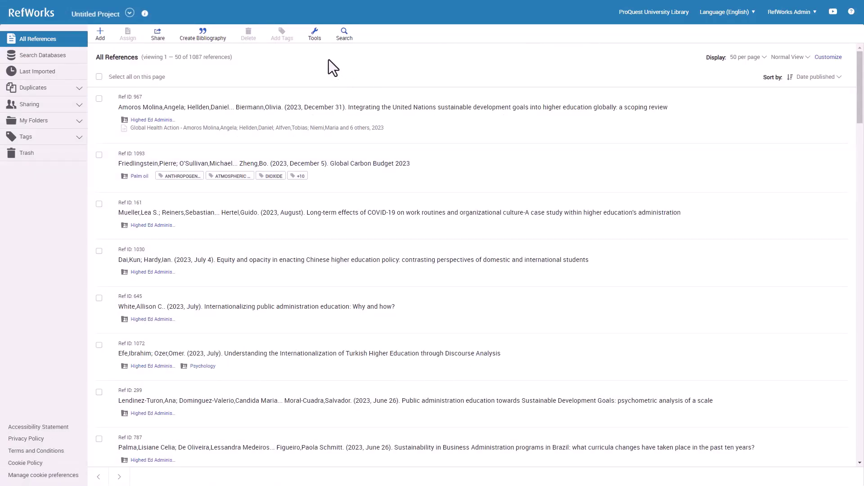
Go to the Tools page and view the Google Docs, Hangul and Microsoft Word add-on details
{"action": "left_click", "coordinate": [316, 37]}
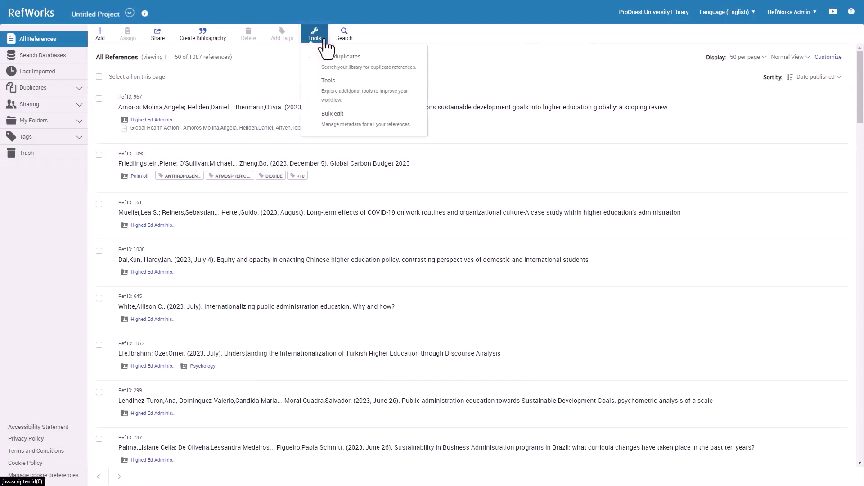
{"action": "left_click", "coordinate": [356, 88]}
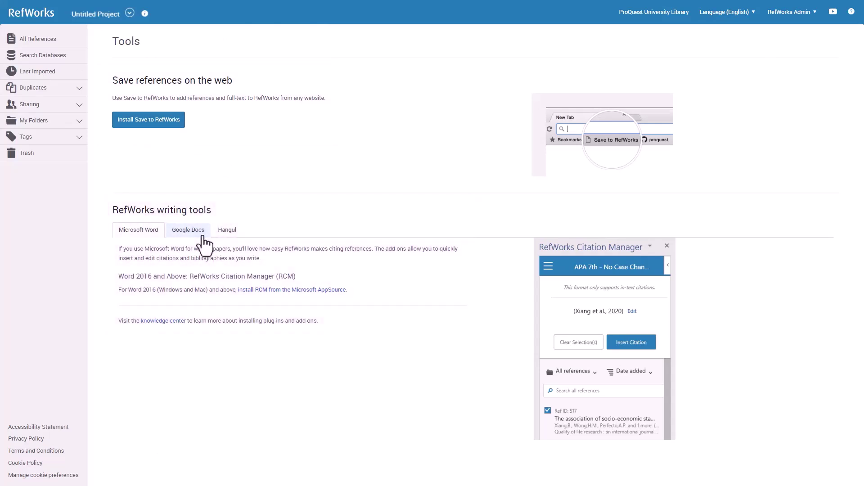
{"action": "left_click", "coordinate": [203, 236]}
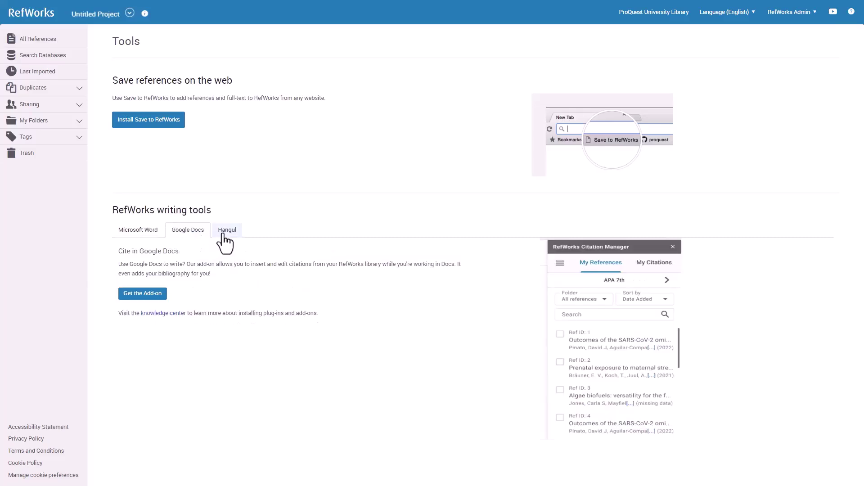
{"action": "left_click", "coordinate": [223, 235]}
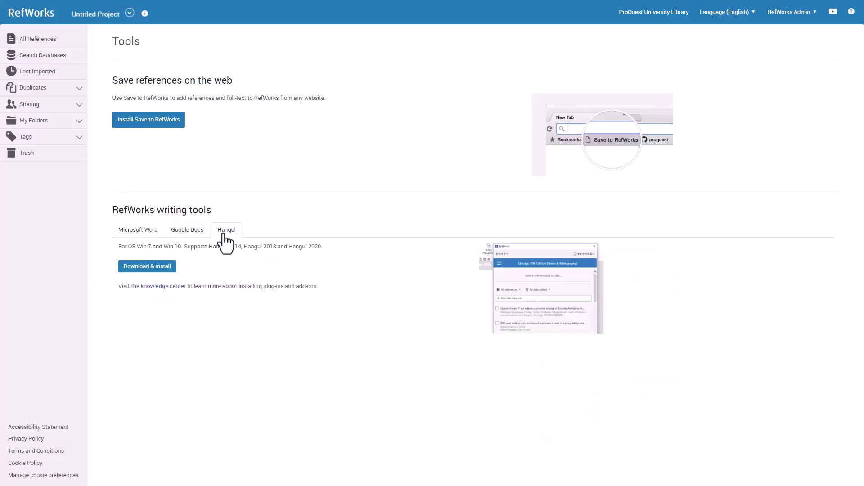
{"action": "left_click", "coordinate": [132, 240]}
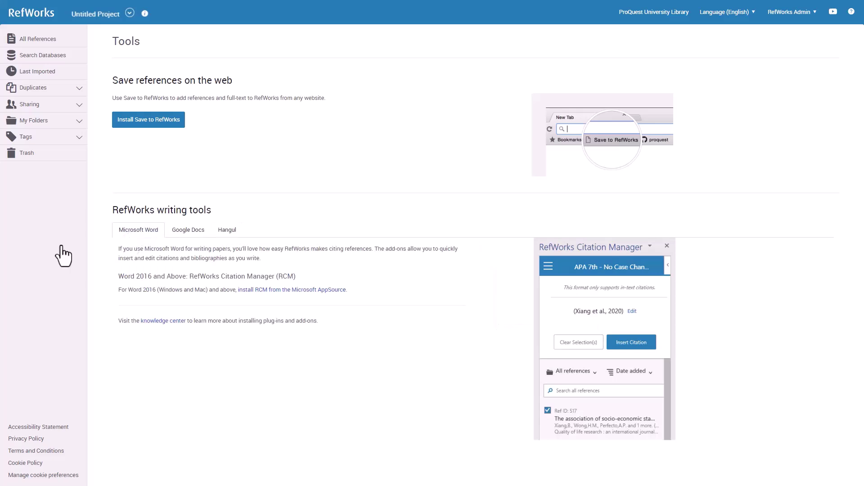
From All References, set up an Advanced Search within Assessment & Eval for 'education'
{"action": "left_click", "coordinate": [37, 38]}
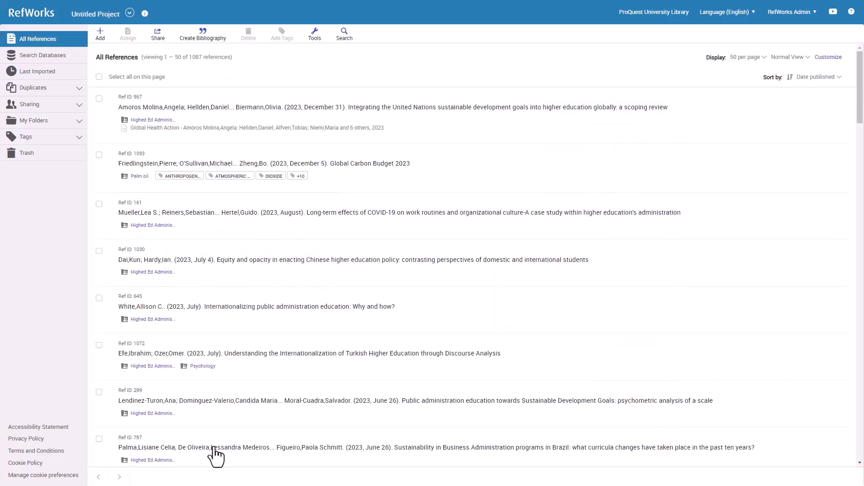
{"action": "left_click", "coordinate": [355, 41]}
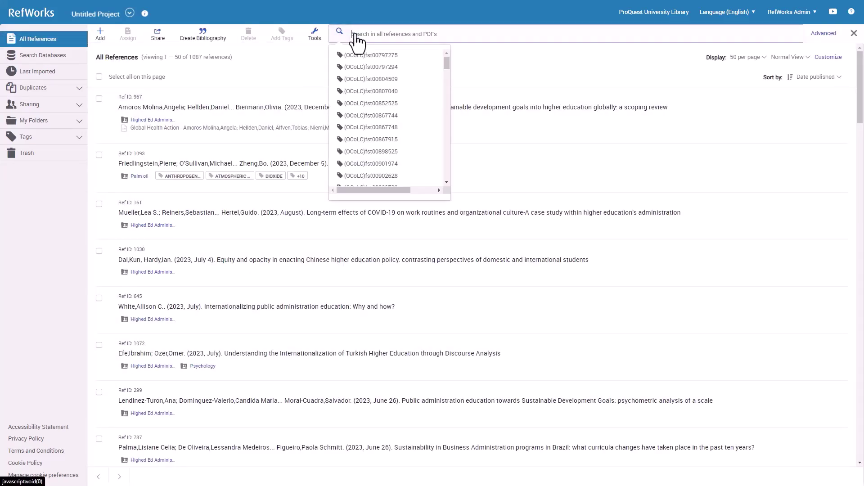
{"action": "left_click", "coordinate": [831, 37]}
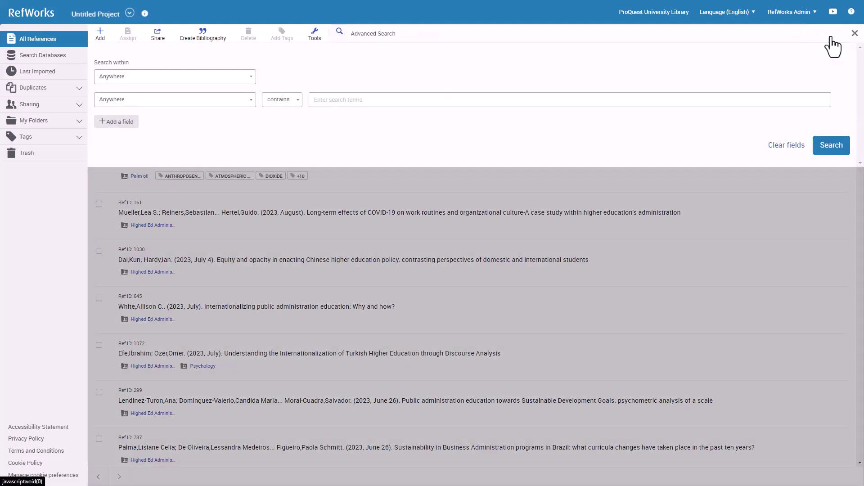
{"action": "left_click", "coordinate": [246, 83]}
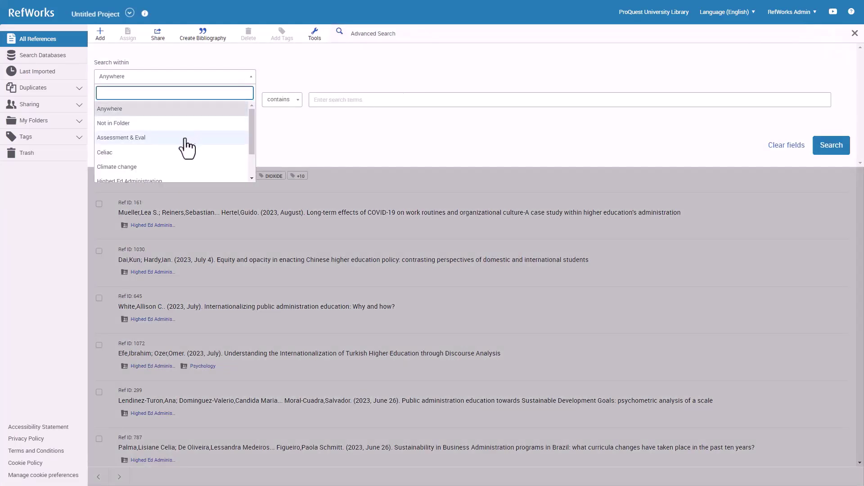
{"action": "left_click", "coordinate": [164, 138]}
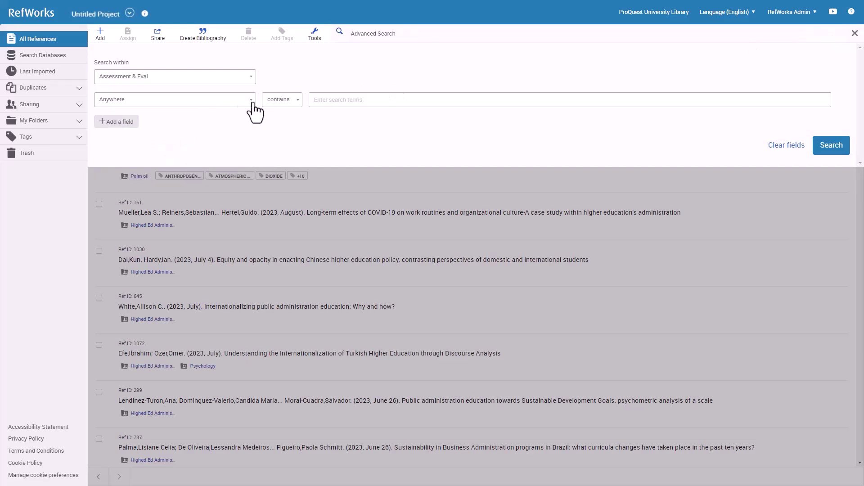
{"action": "left_click", "coordinate": [401, 106]}
{"action": "type", "text": "educatio"}
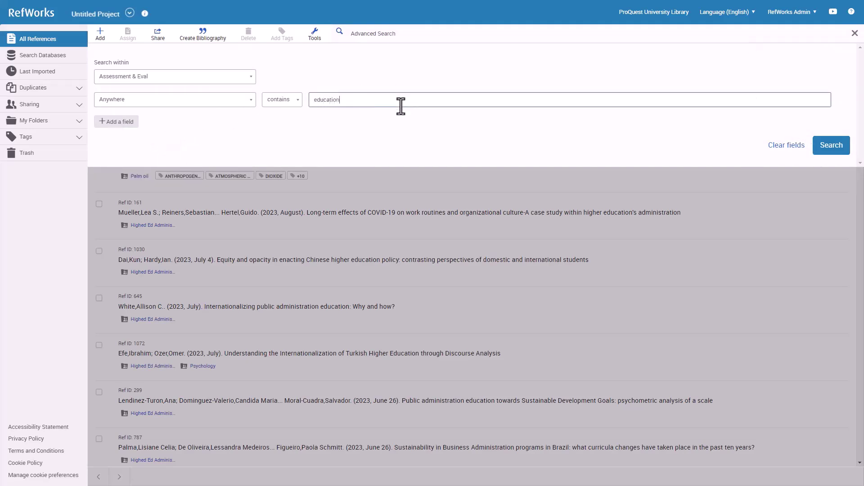
{"action": "type", "text": "n"}
Run the advanced search for 'education' in the Assessment & Eval folder
{"action": "left_click", "coordinate": [831, 145]}
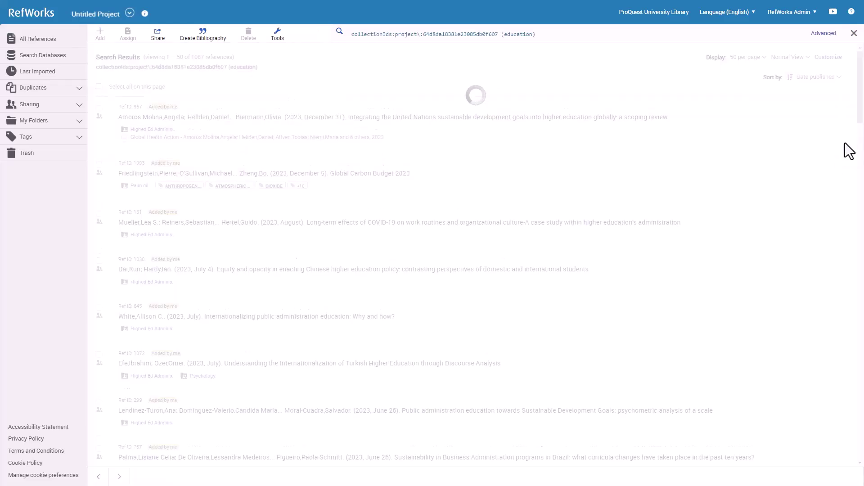